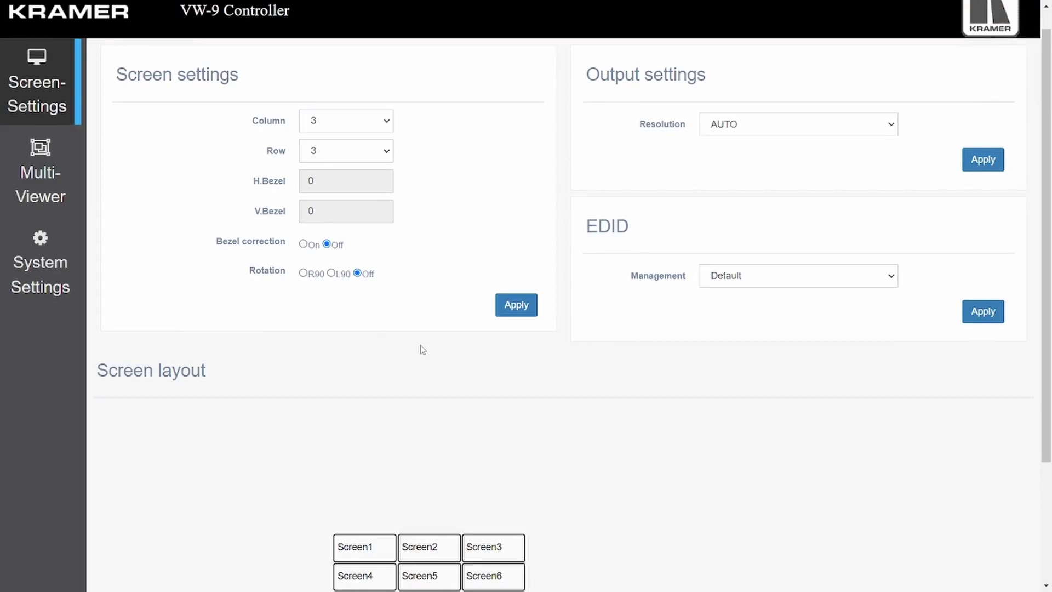
scroll(421, 349, "down", 3)
scroll(421, 349, "up", 3)
Step: Set the video wall to 2 columns and 2 rows
left_click(346, 145)
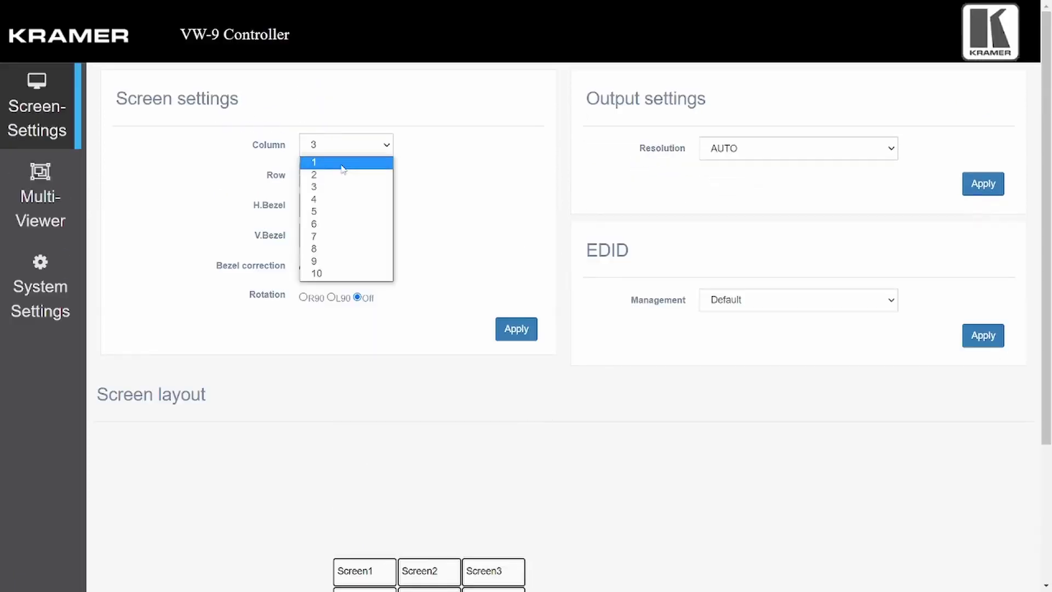
left_click(343, 163)
left_click(372, 151)
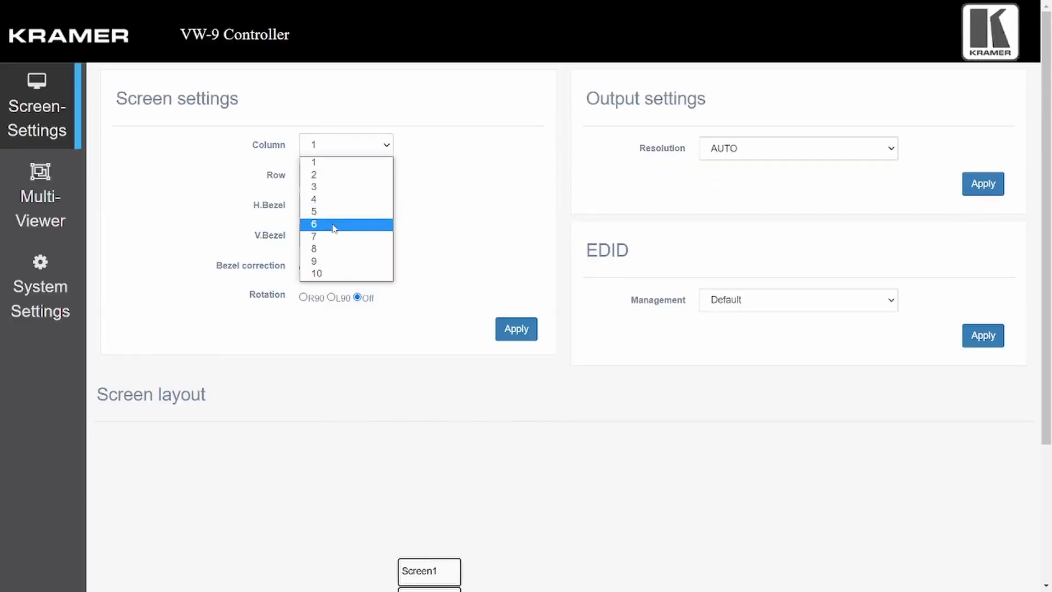
left_click(319, 273)
scroll(419, 333, "down", 3)
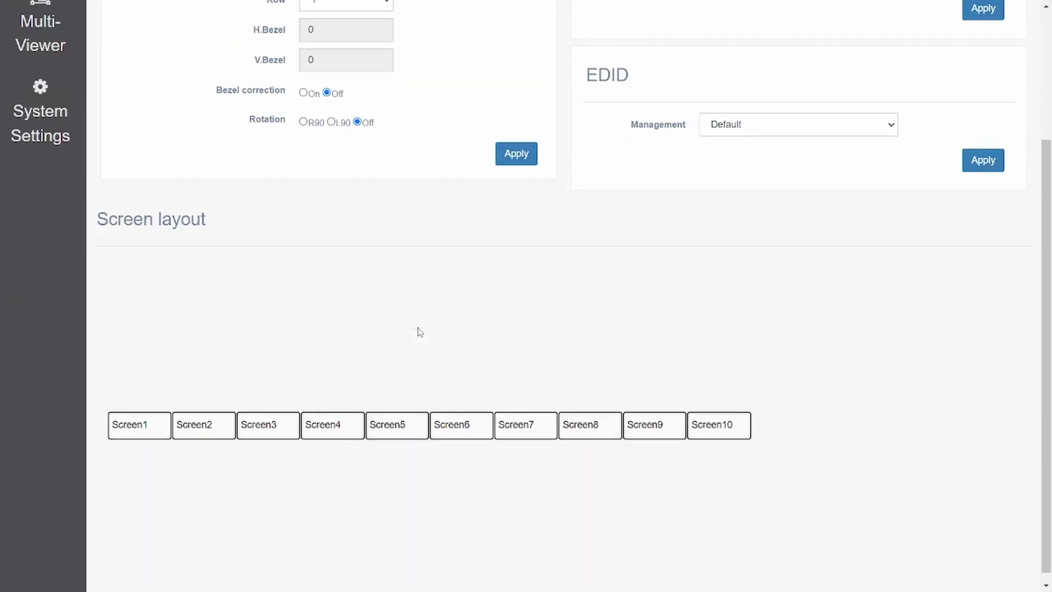
scroll(418, 332, "up", 3)
left_click(347, 144)
left_click(327, 174)
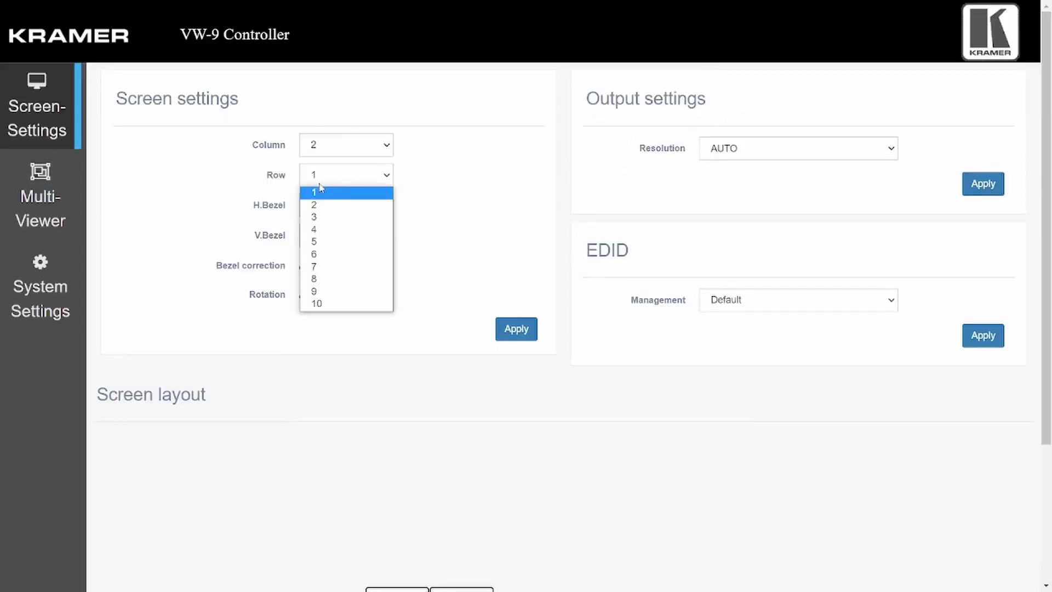
left_click(317, 205)
scroll(412, 353, "down", 3)
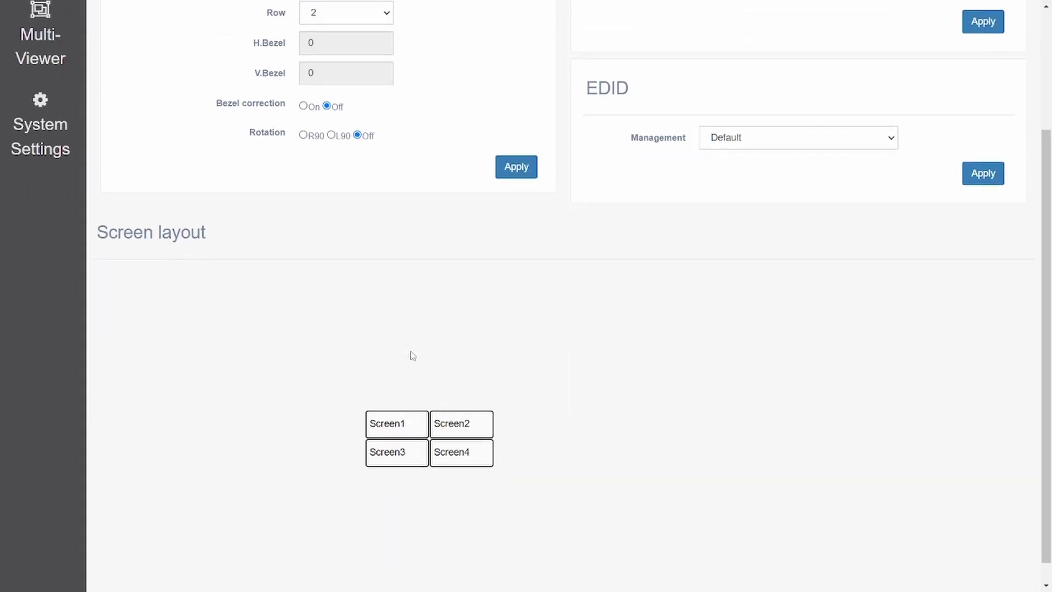
scroll(412, 353, "up", 2)
scroll(412, 355, "up", 1)
Step: Check output resolution (kept at AUTO), EDID options, and audio source choices
left_click(816, 133)
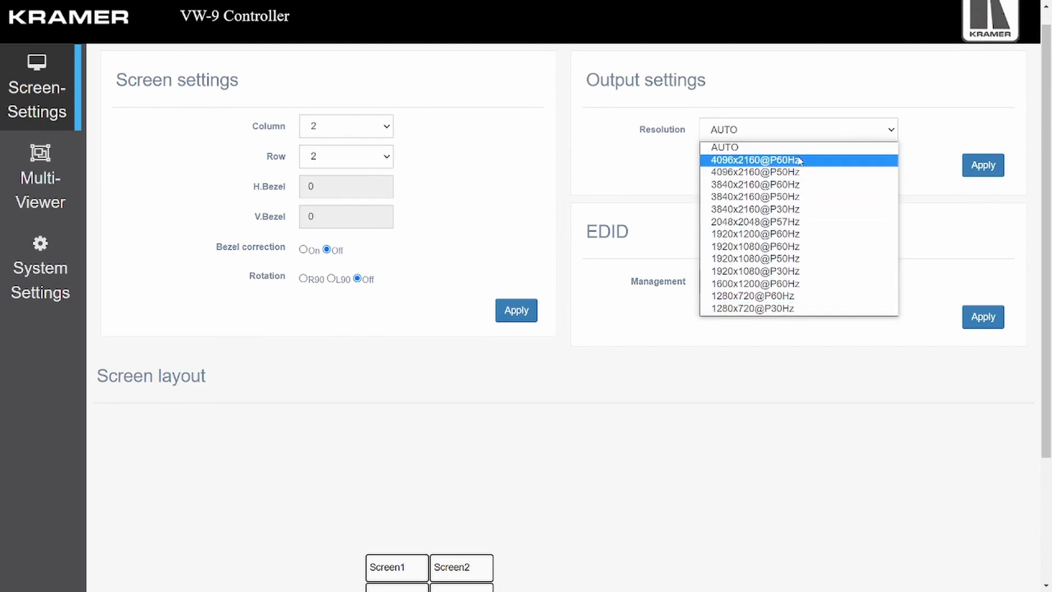
left_click(925, 169)
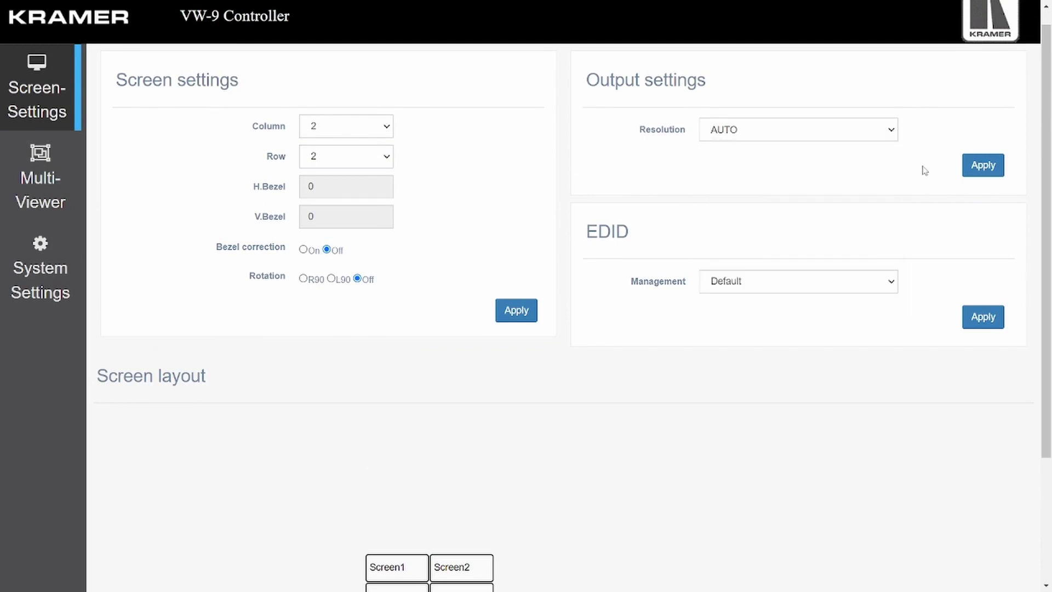
left_click(847, 280)
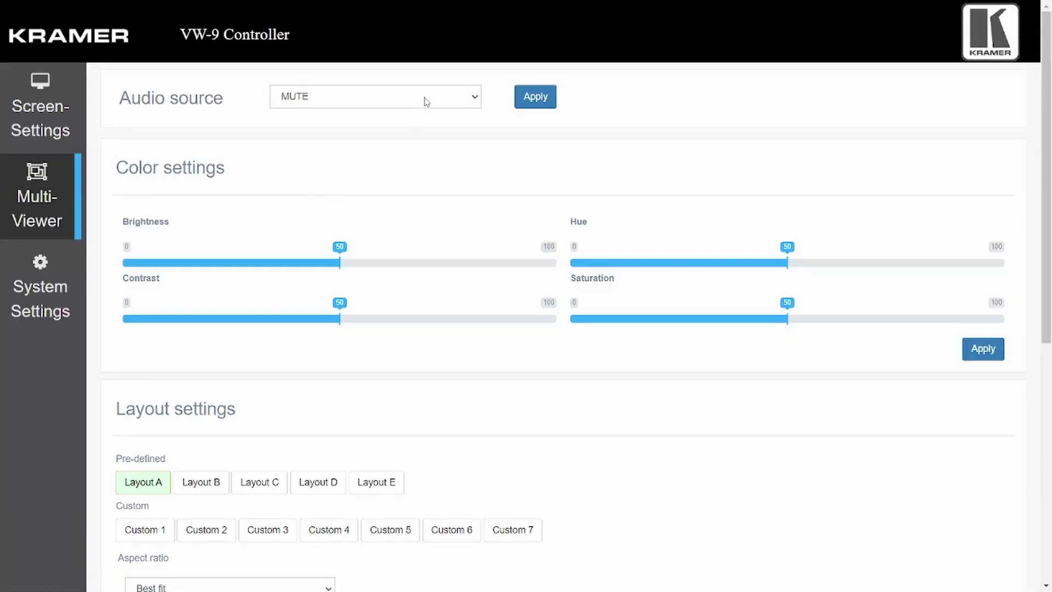
left_click(426, 102)
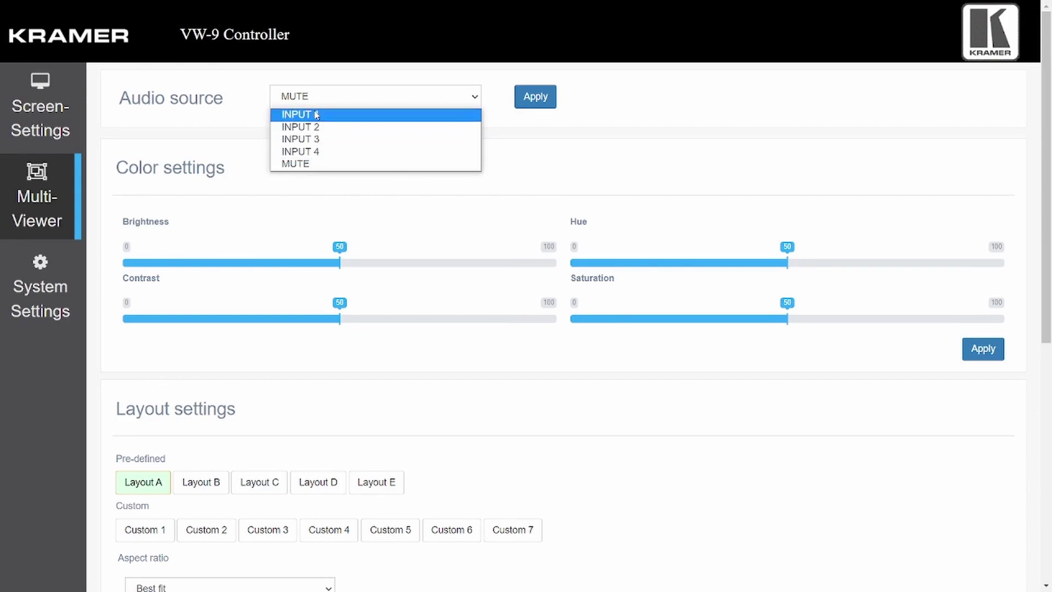
Step: Keep audio on MUTE, preview Layout D, then apply four-window Layout E
left_click(298, 200)
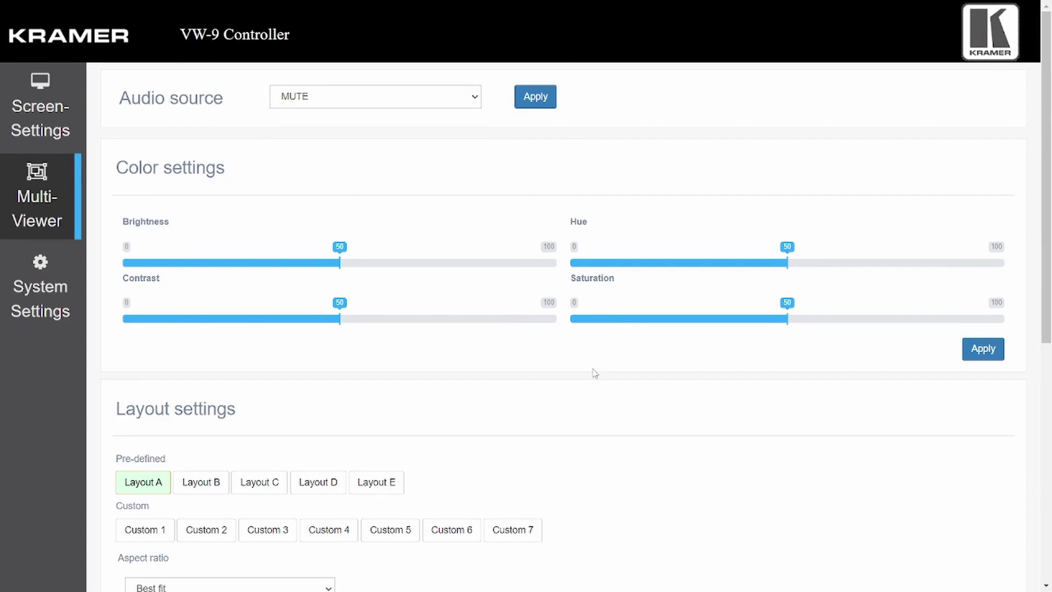
scroll(595, 374, "down", 3)
scroll(595, 373, "down", 2)
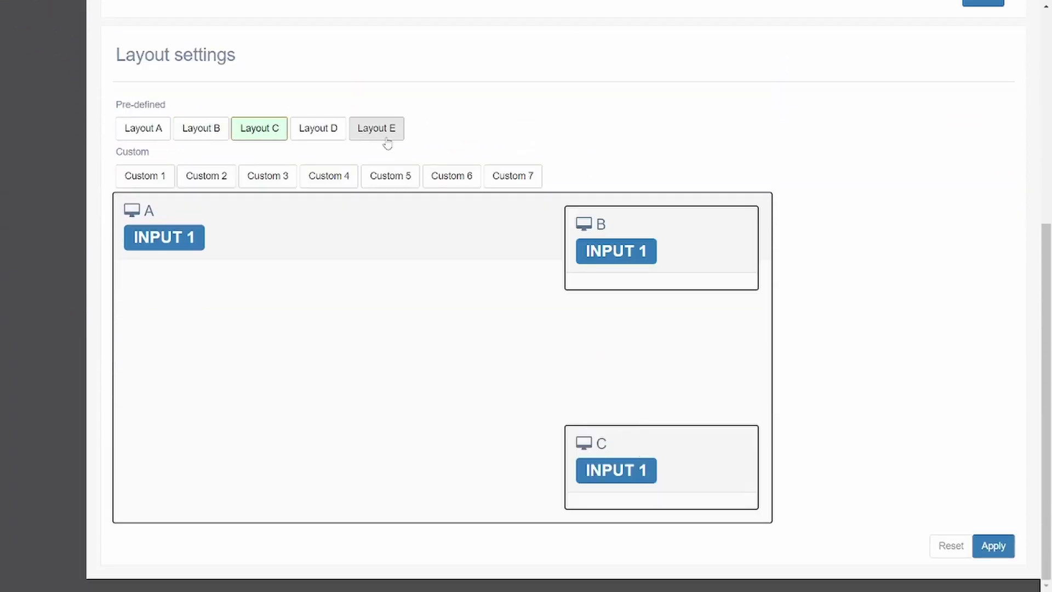
left_click(313, 129)
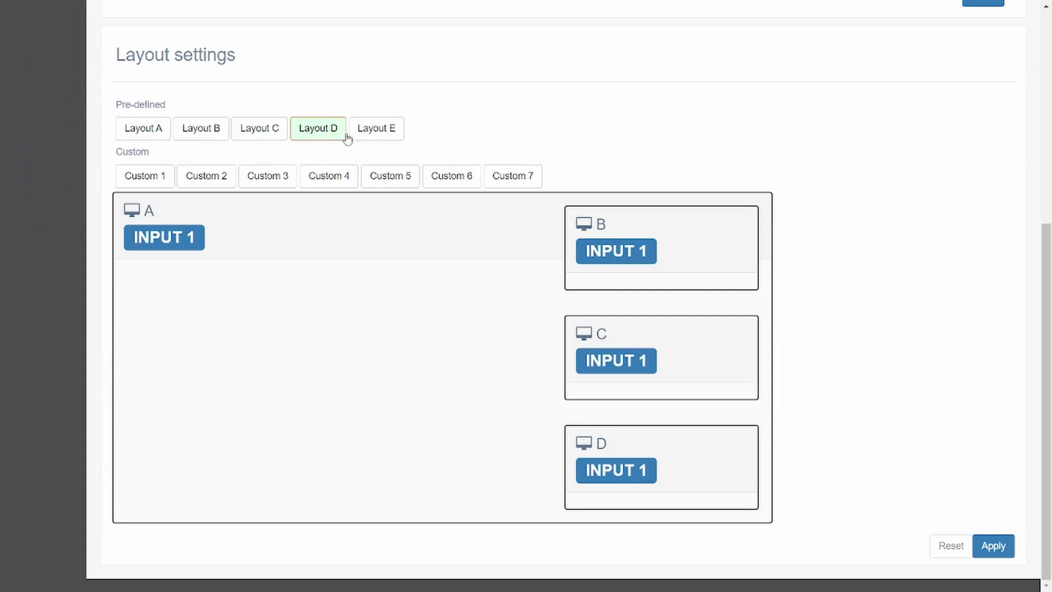
left_click(390, 133)
scroll(598, 198, "down", 2)
scroll(599, 197, "up", 1)
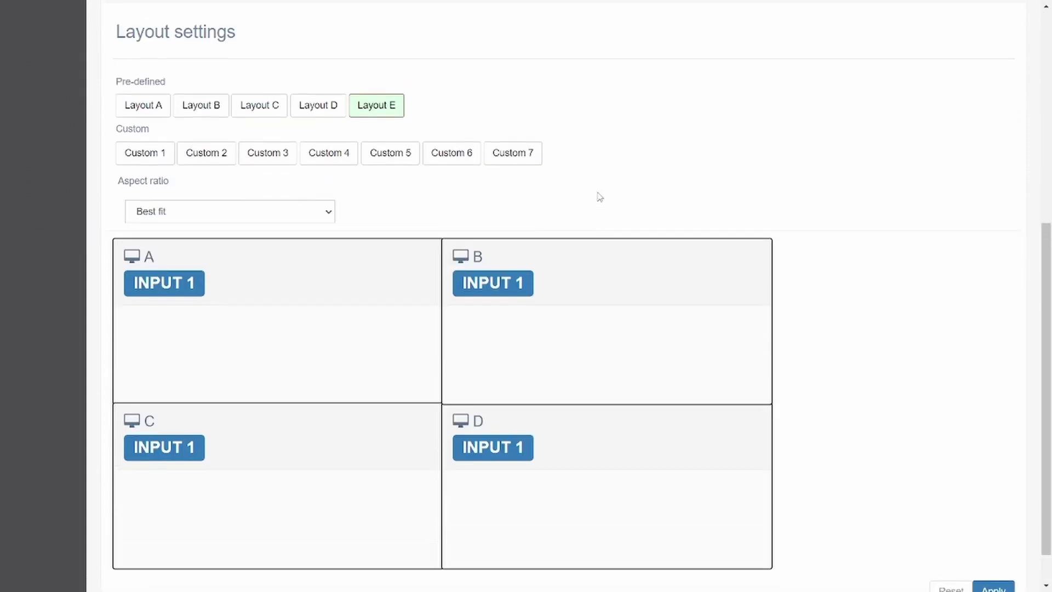
scroll(598, 198, "down", 1)
scroll(599, 197, "up", 1)
scroll(599, 197, "down", 1)
scroll(599, 197, "up", 1)
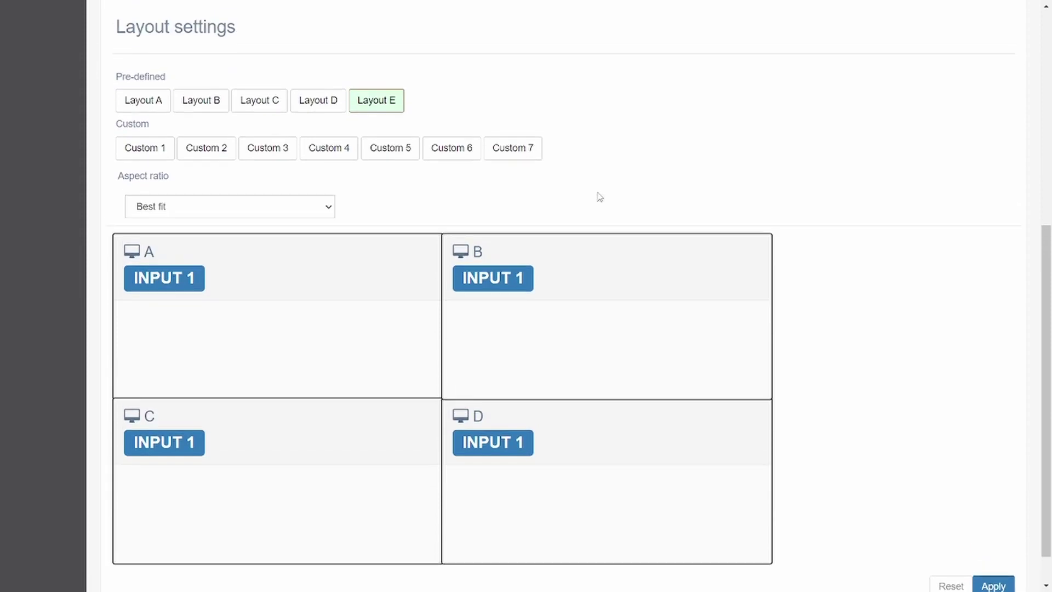
Step: Start layout Custom 1 and put window B on INPUT 3 at lower right
left_click(149, 161)
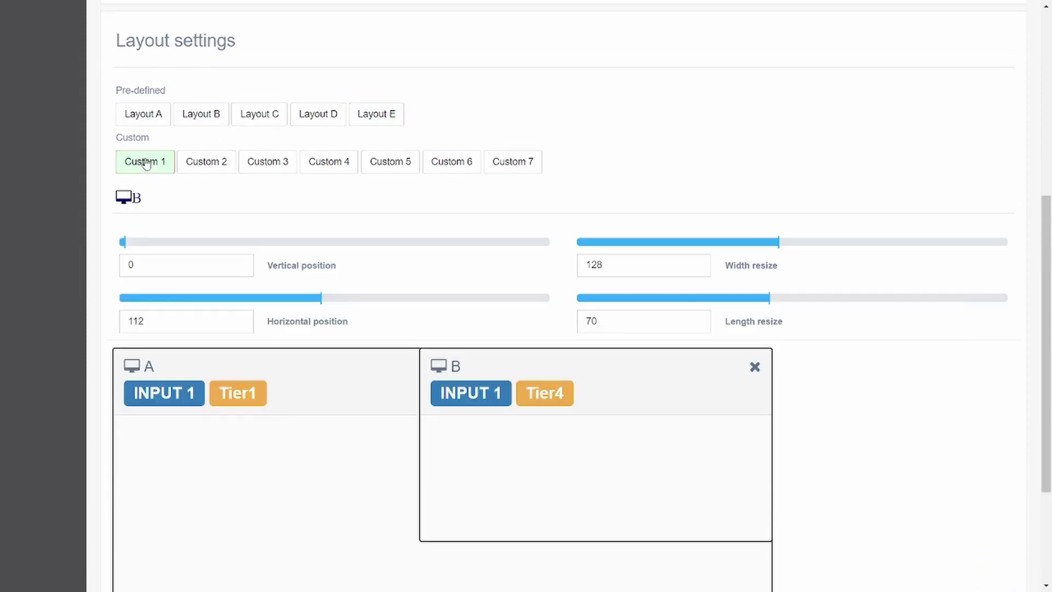
scroll(474, 278, "down", 2)
scroll(476, 277, "down", 2)
mouse_move(616, 238)
left_mouse_down()
mouse_move(605, 284)
mouse_move(403, 337)
mouse_move(386, 320)
mouse_move(350, 324)
left_mouse_up()
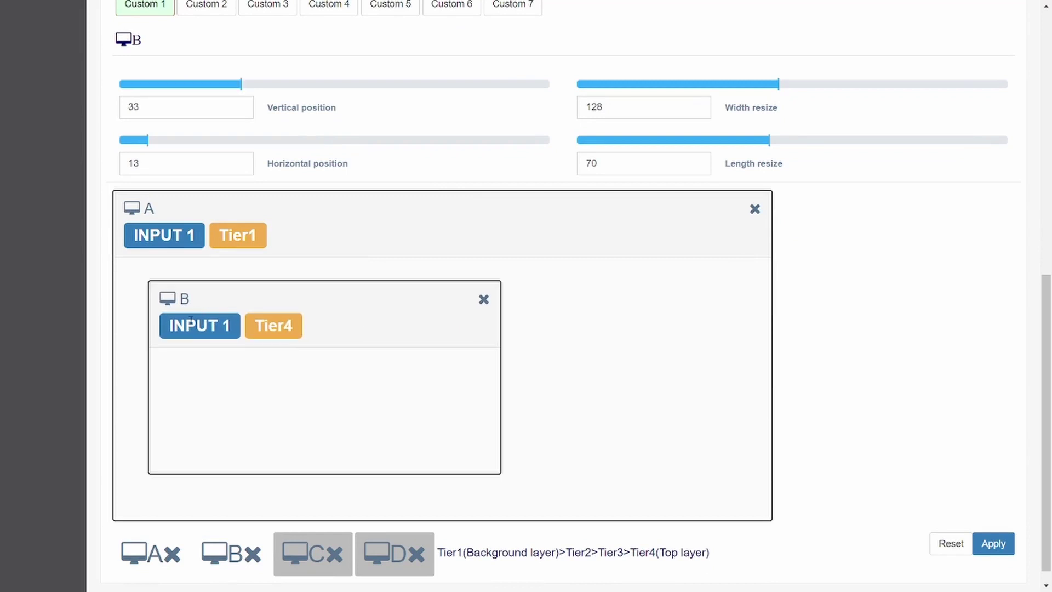
left_click(174, 301)
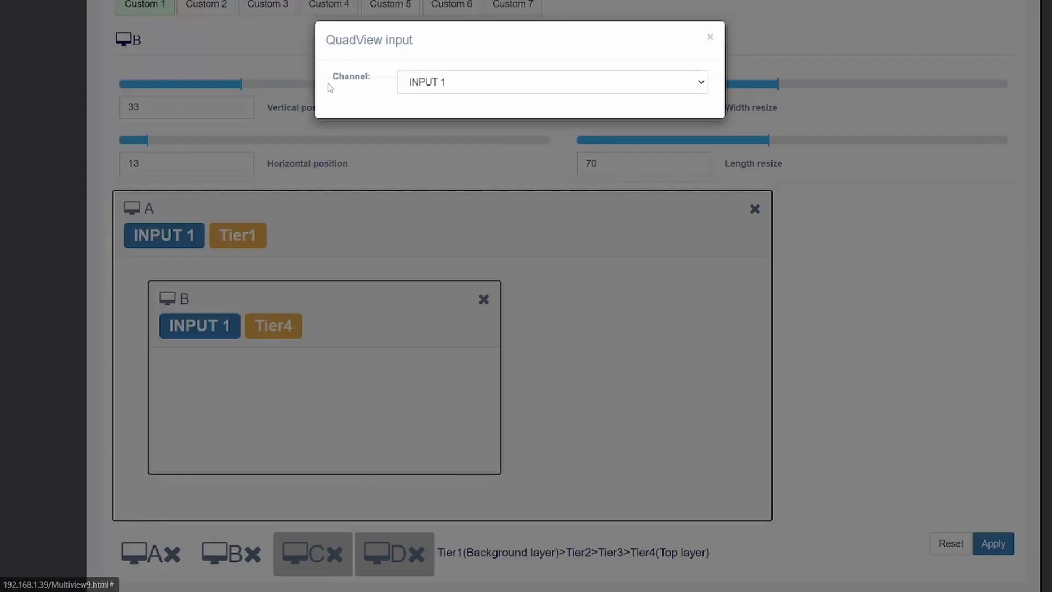
left_click(450, 88)
left_click(432, 124)
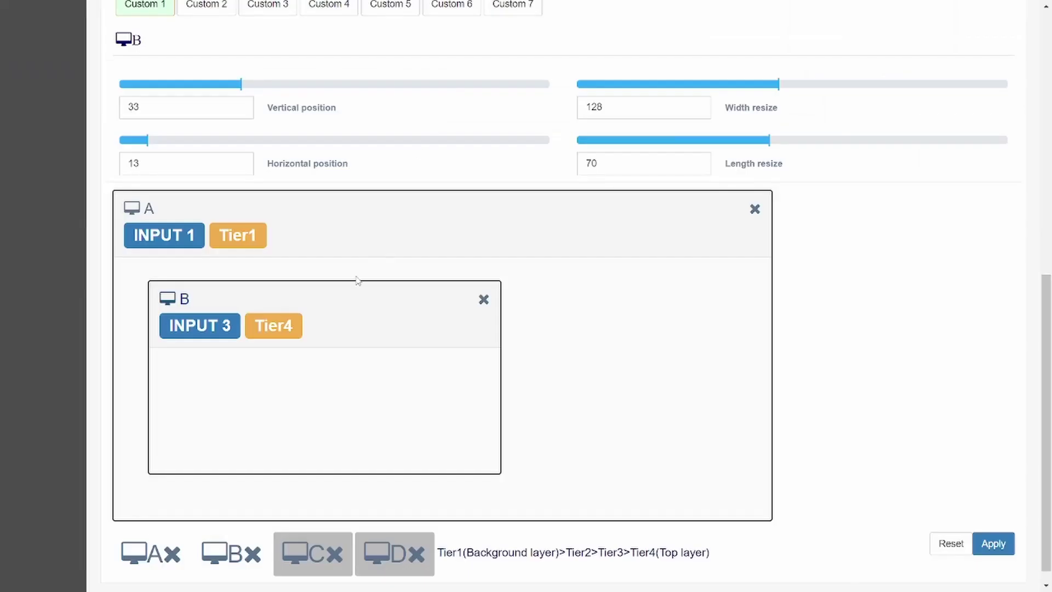
mouse_move(333, 300)
left_mouse_down()
mouse_move(440, 355)
mouse_move(329, 332)
mouse_move(303, 337)
mouse_move(498, 284)
mouse_move(588, 331)
left_mouse_up()
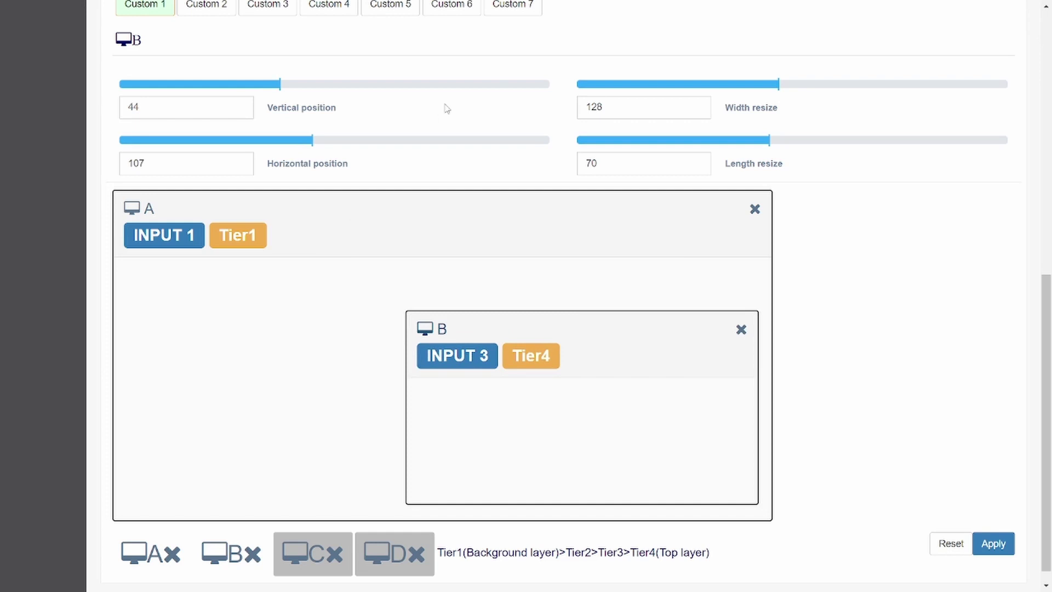
scroll(232, 527, "down", 1)
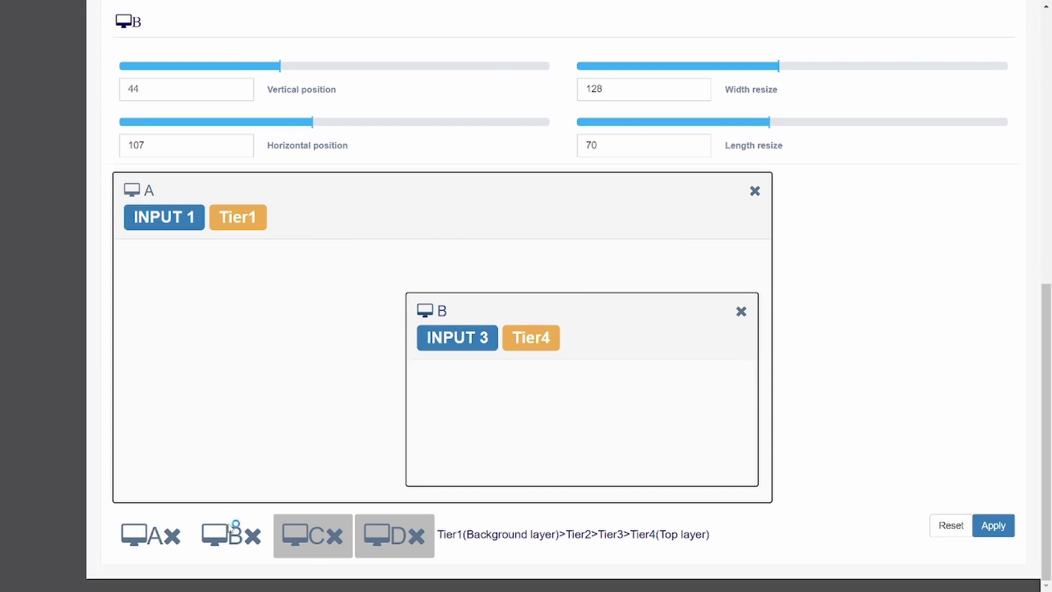
Step: Add window C on INPUT 2 at the lower left inside window A
left_click(333, 546)
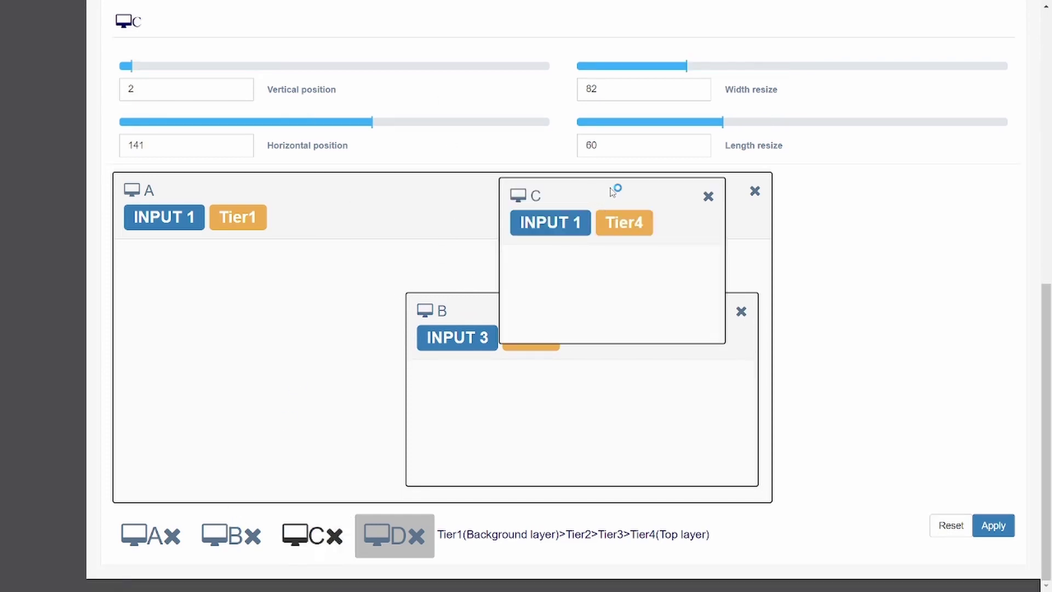
left_click_drag(613, 192, 240, 340)
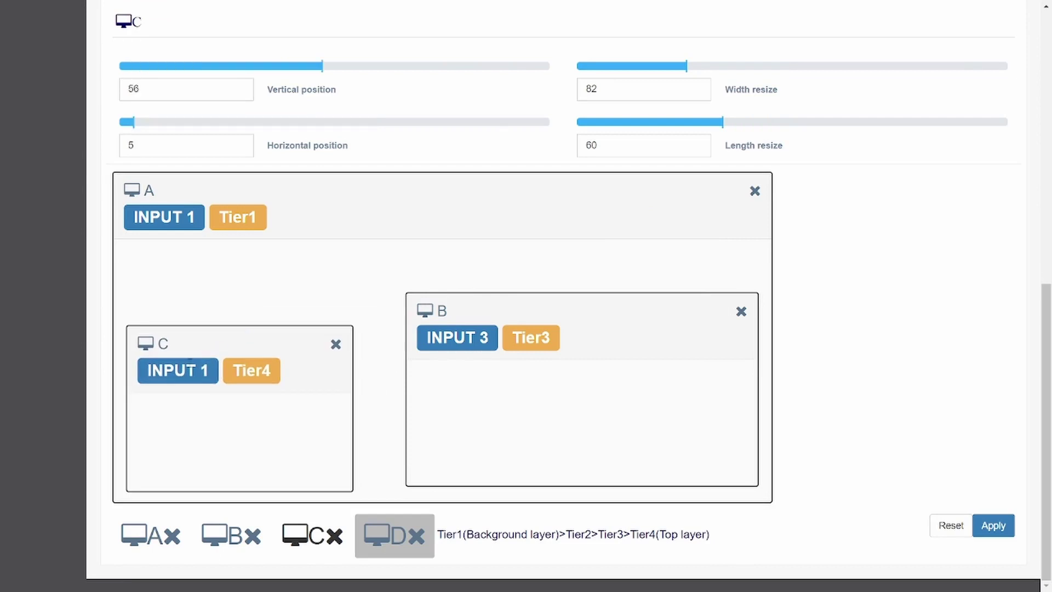
left_click(144, 354)
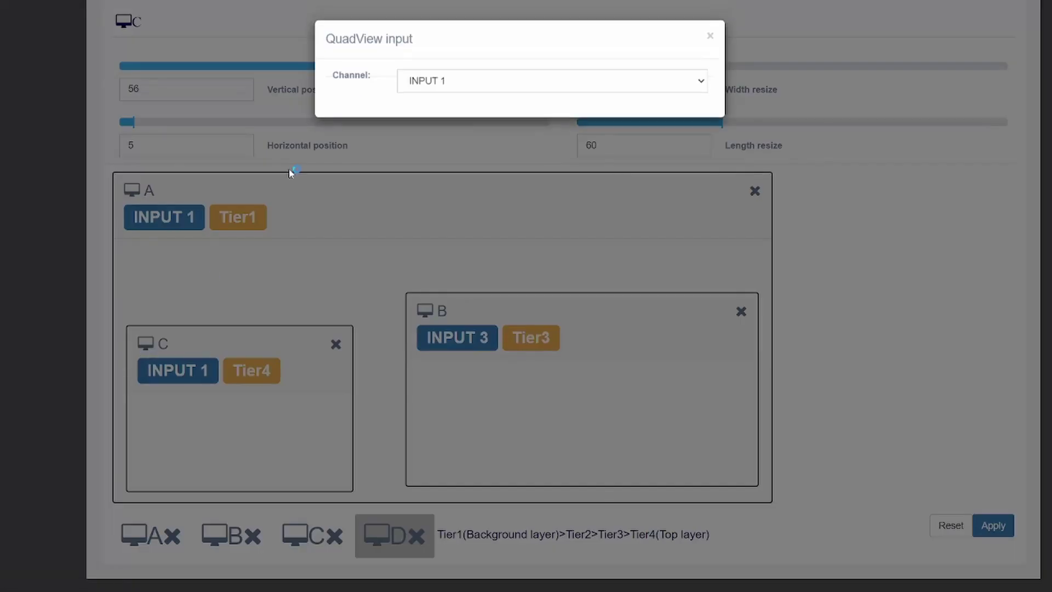
left_click(452, 79)
left_click(433, 112)
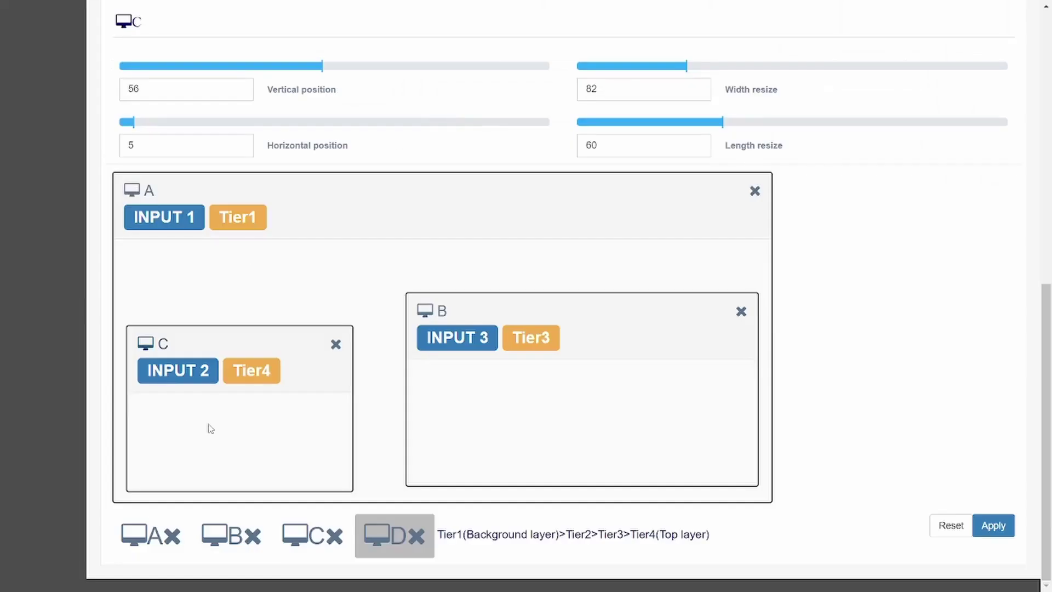